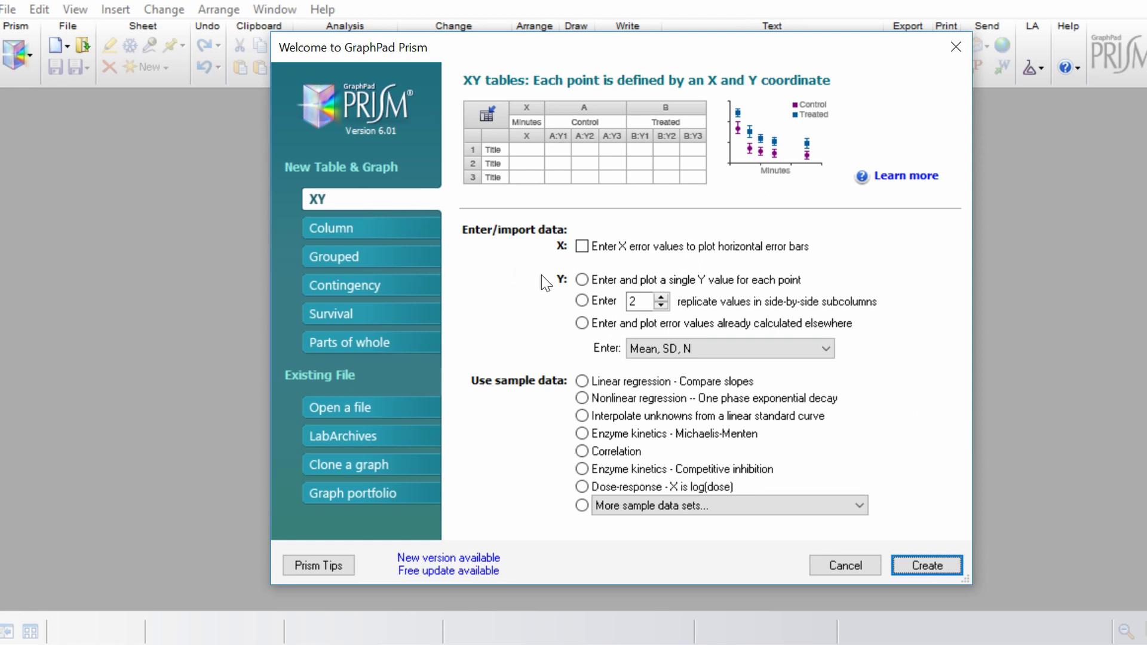
Step: Choose an XY table that holds a single Y value per point
left_click(582, 280)
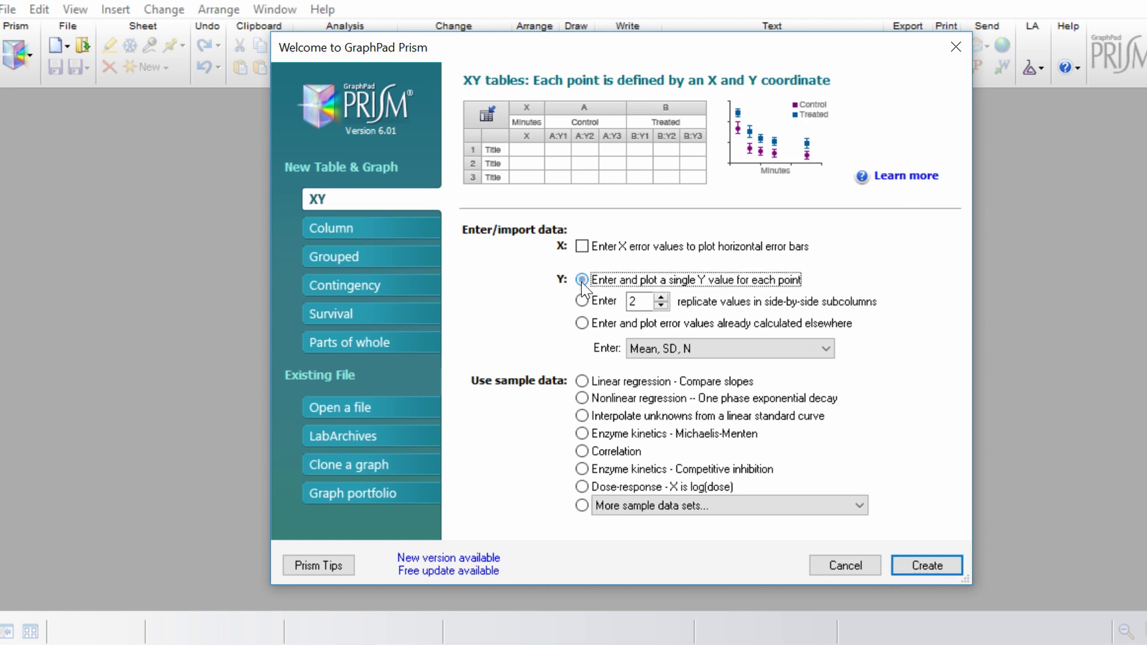
Step: Create the XY table, then review standards S1–S7 (4000 to 62.5) and their absorbances in Excel
left_click(930, 568)
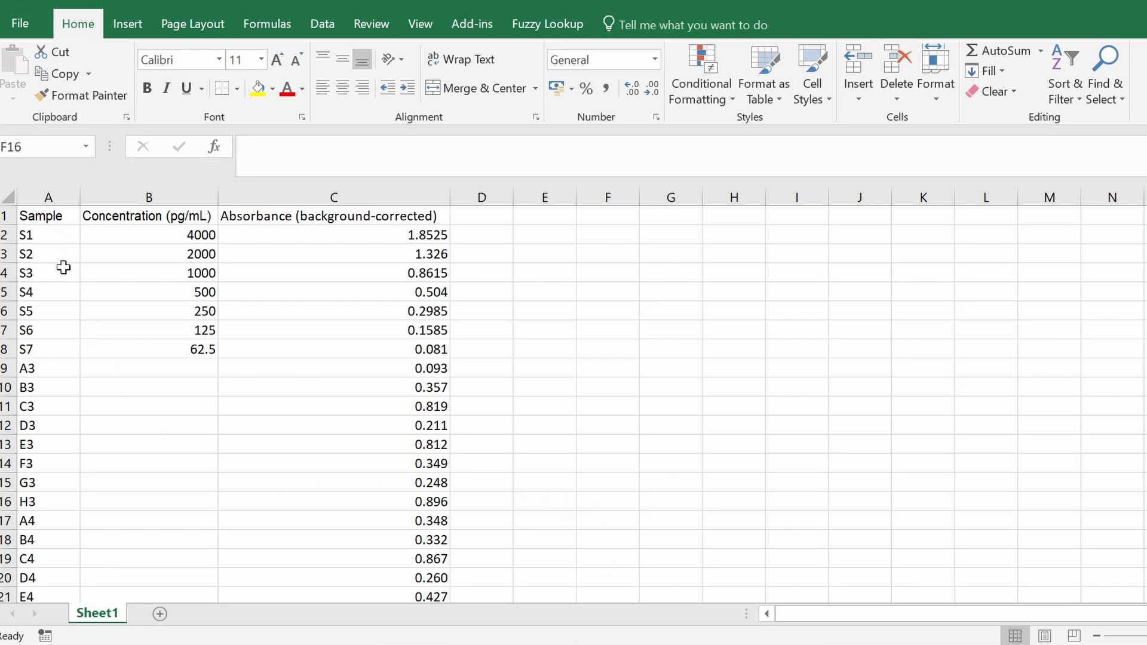
left_click_drag(70, 235, 61, 350)
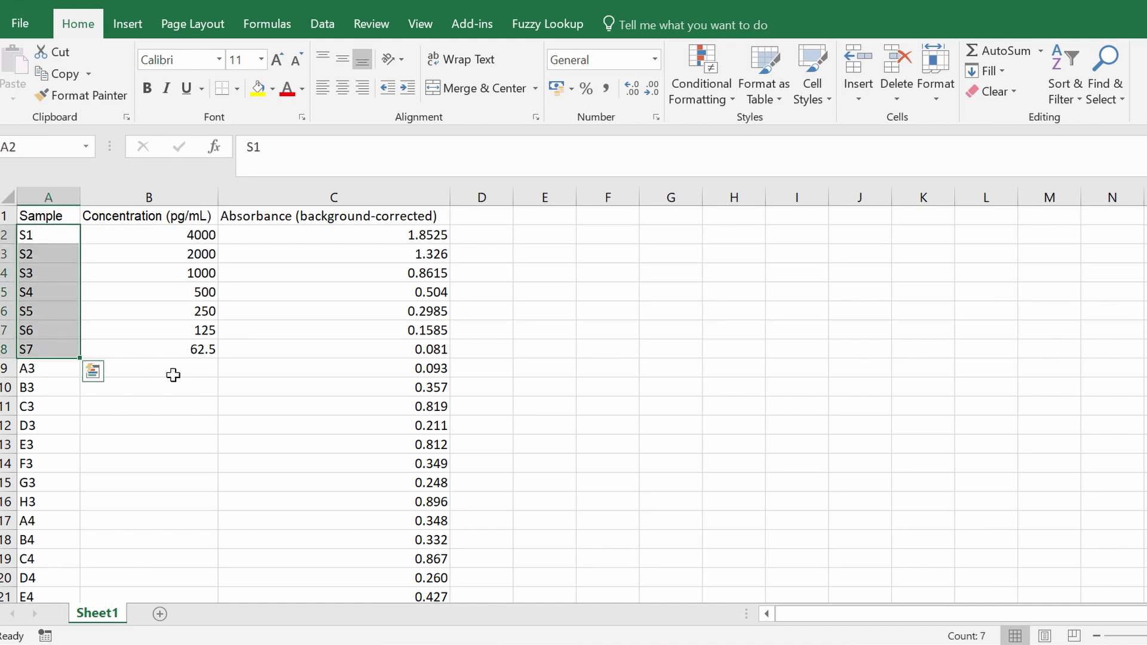
left_click(213, 233)
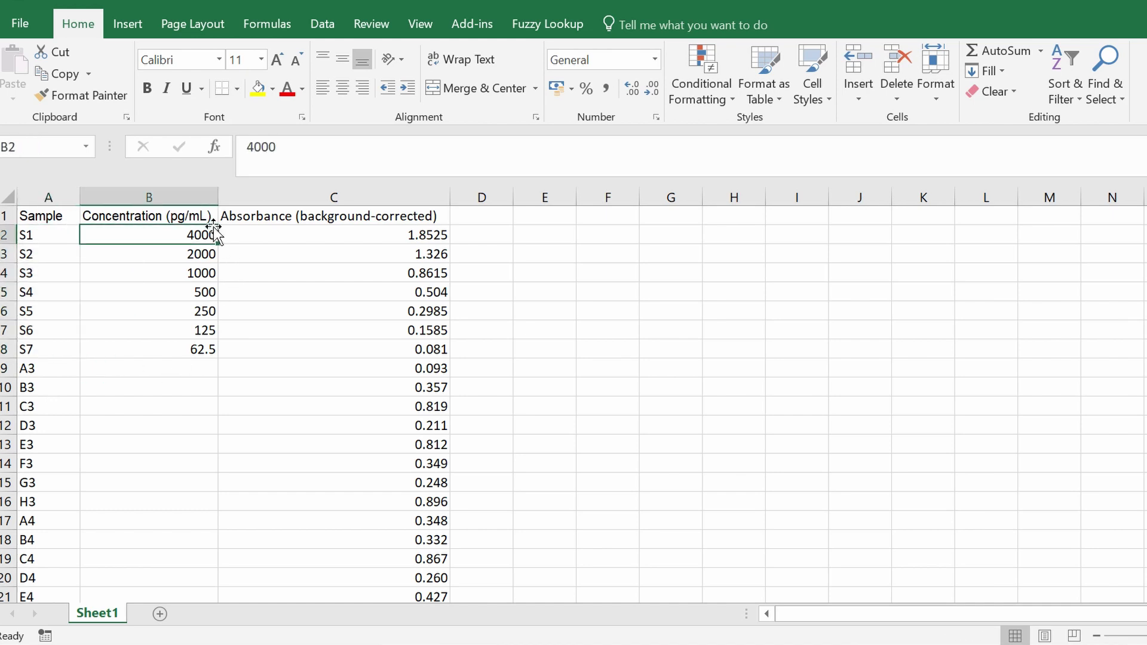
left_click(213, 351)
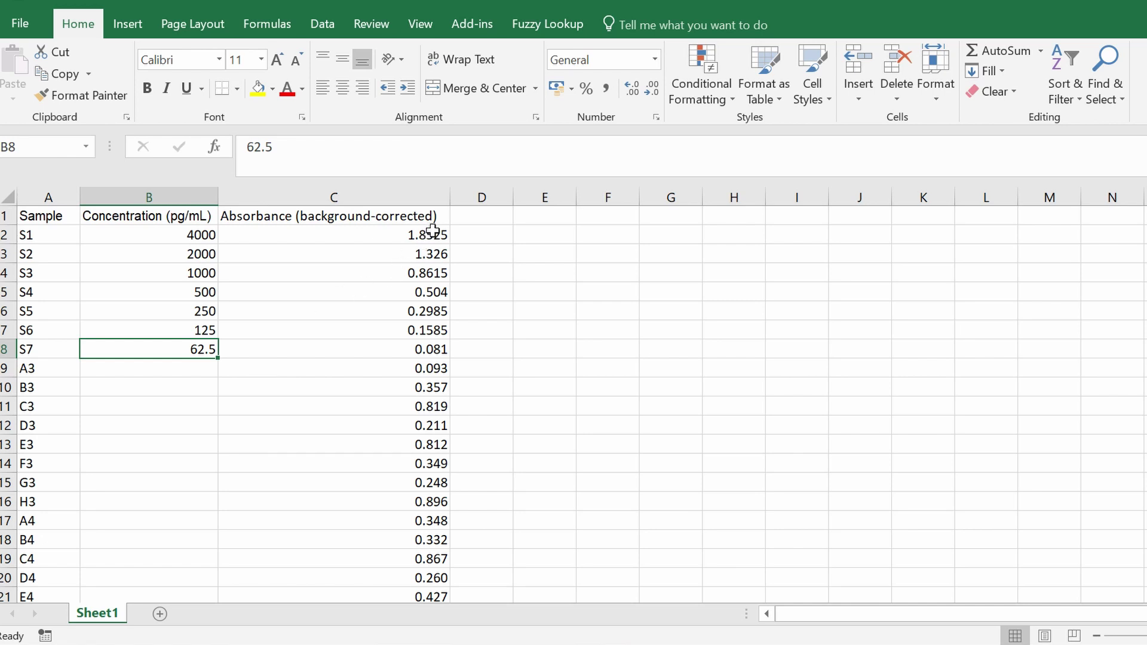
left_click_drag(434, 233, 435, 351)
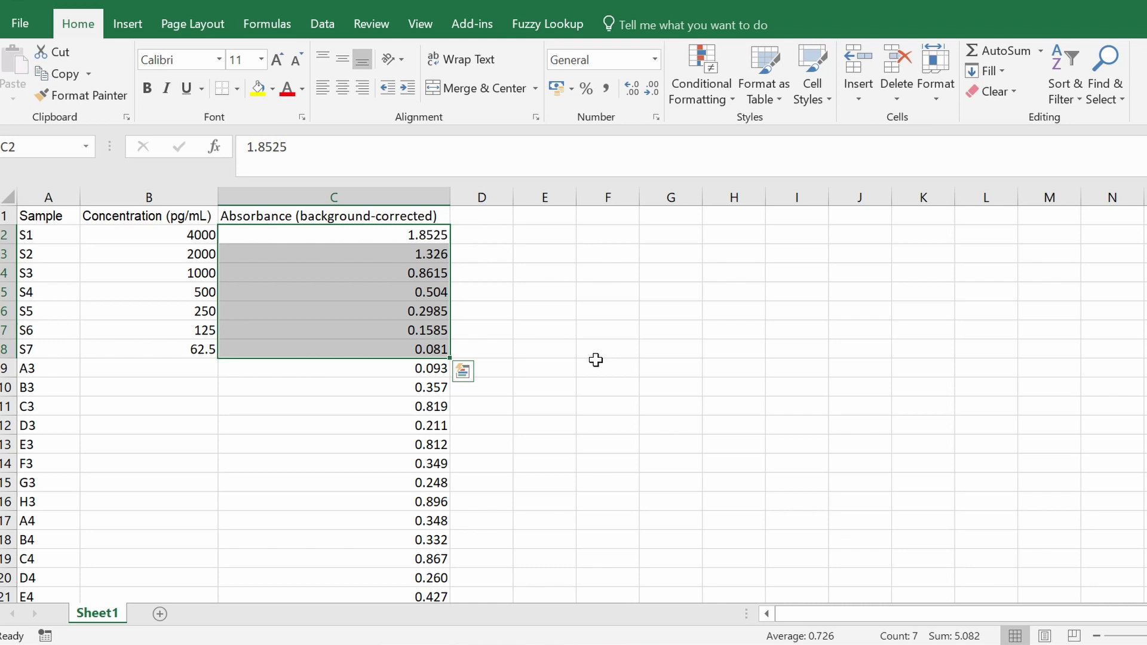
left_click(434, 217)
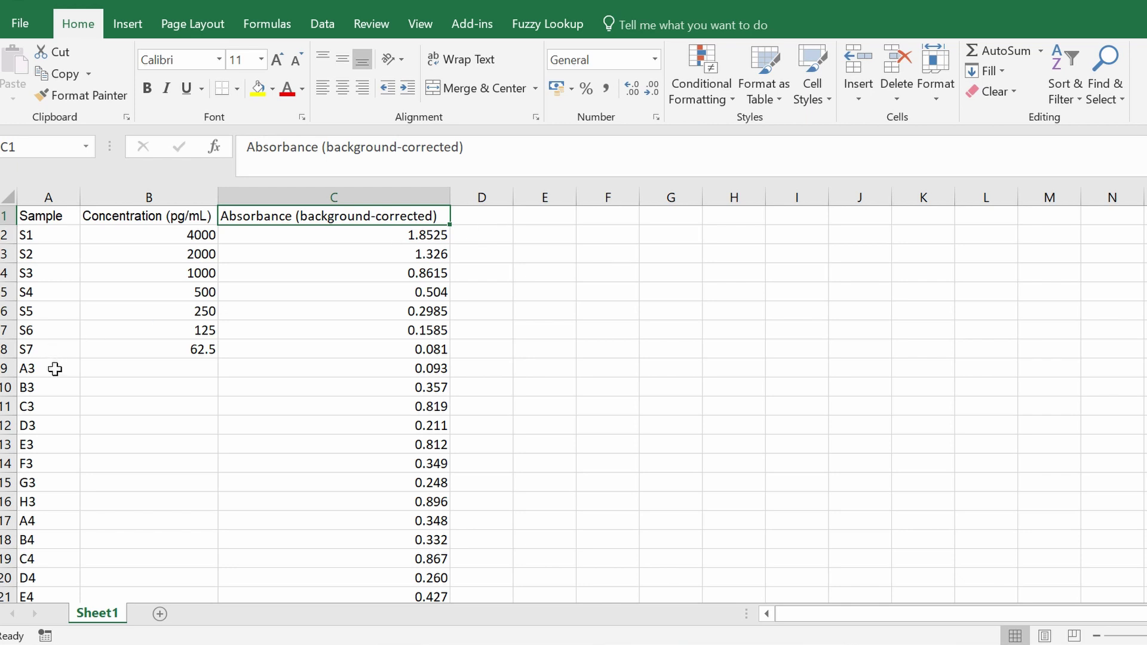
Step: Review the unknown samples A3–C4, then select the data A2:D24 for copying
left_click_drag(53, 368, 40, 568)
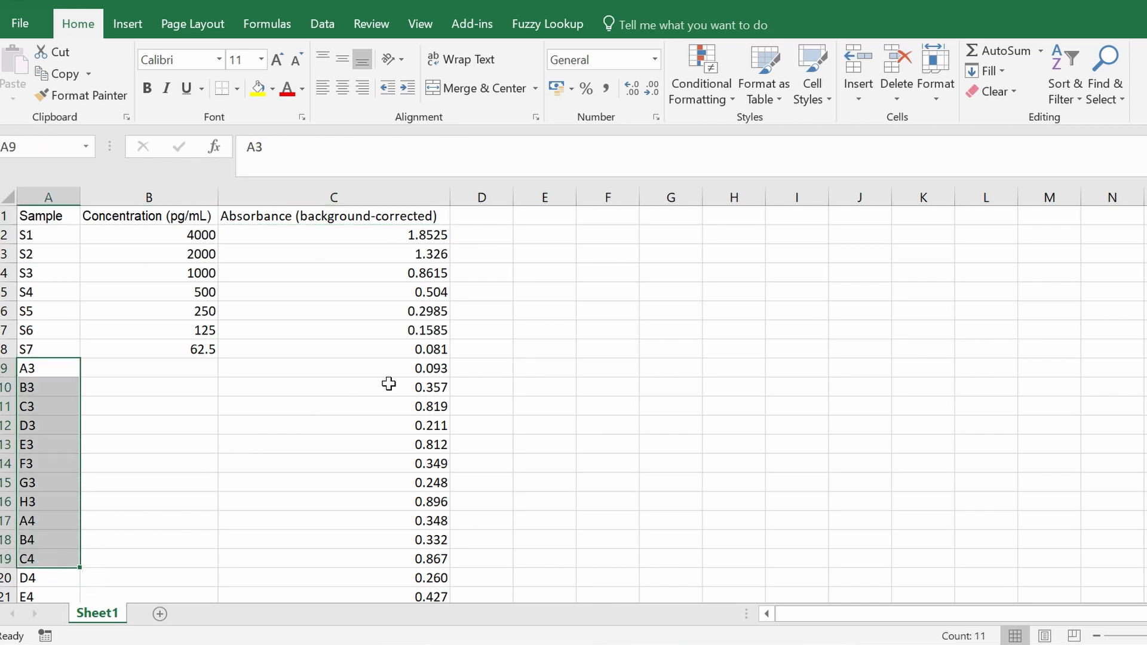
left_click_drag(410, 367, 404, 577)
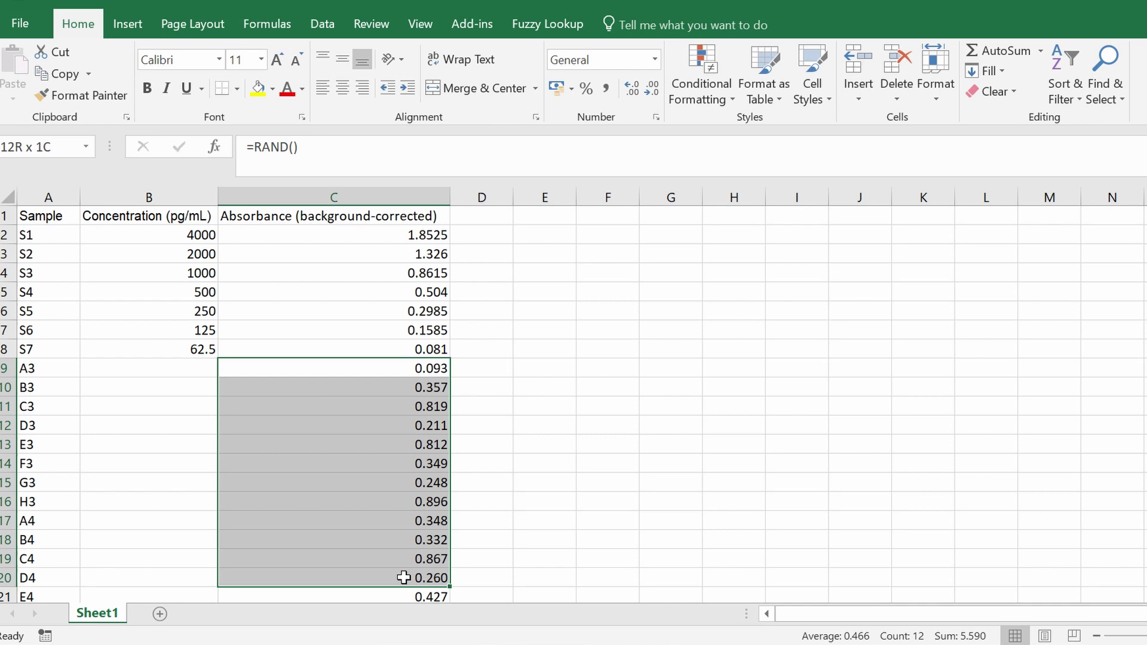
left_click(598, 481)
left_click_drag(53, 237, 513, 579)
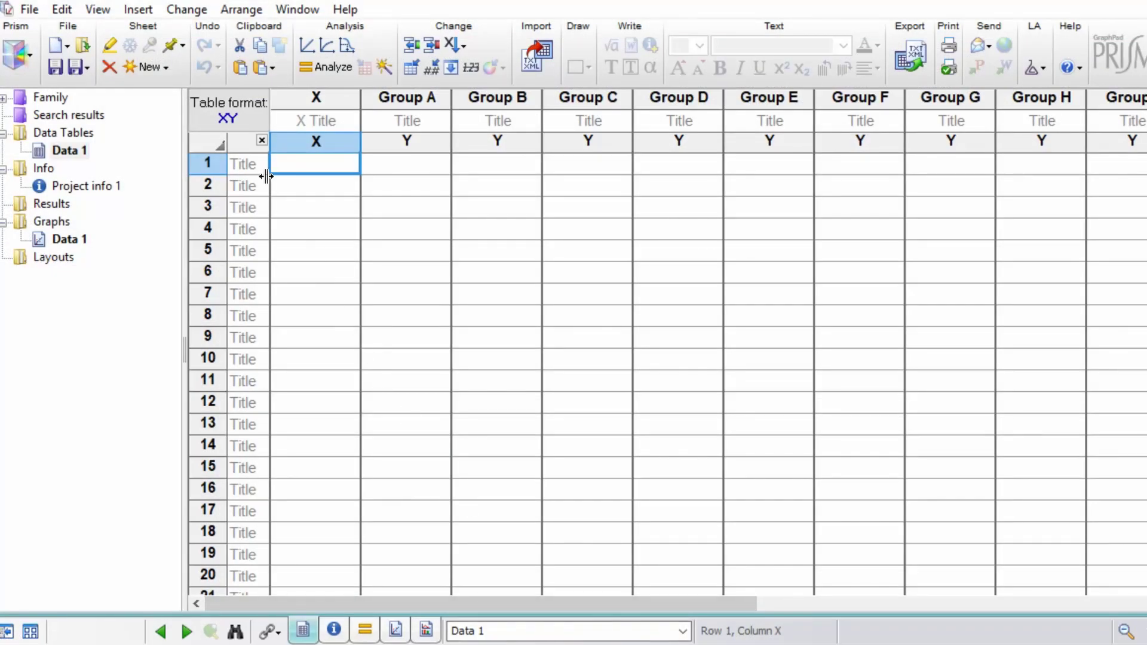
Step: Paste the Excel data into Data 1 and title the X column 'Concentration (pg/mL)'
key("Left")
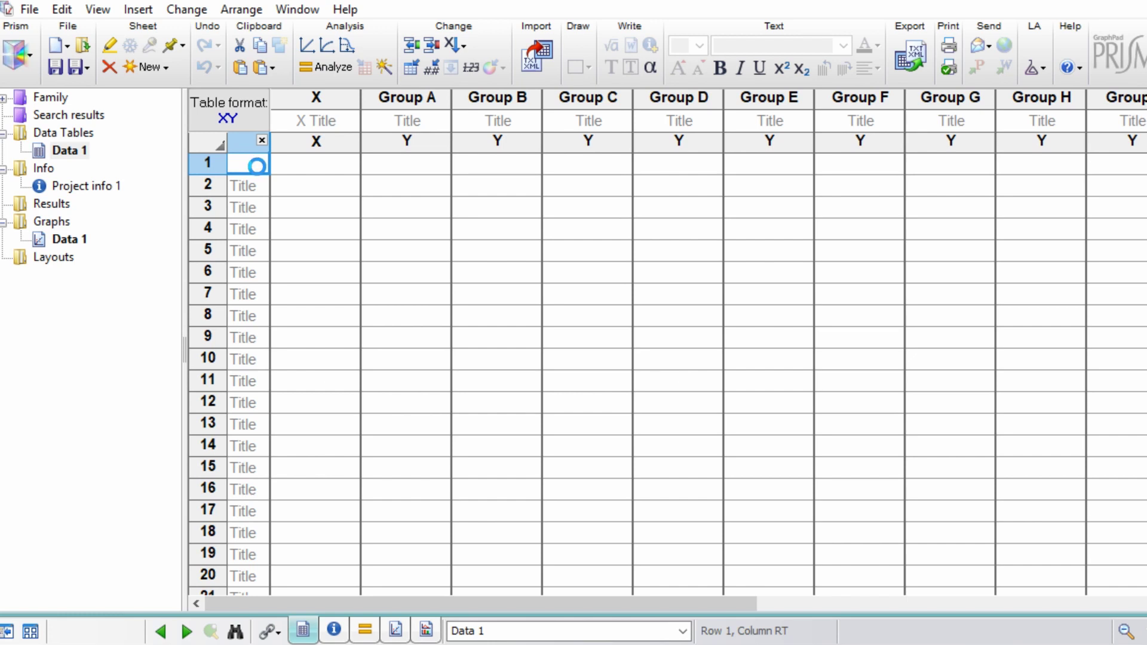
key("ctrl+v")
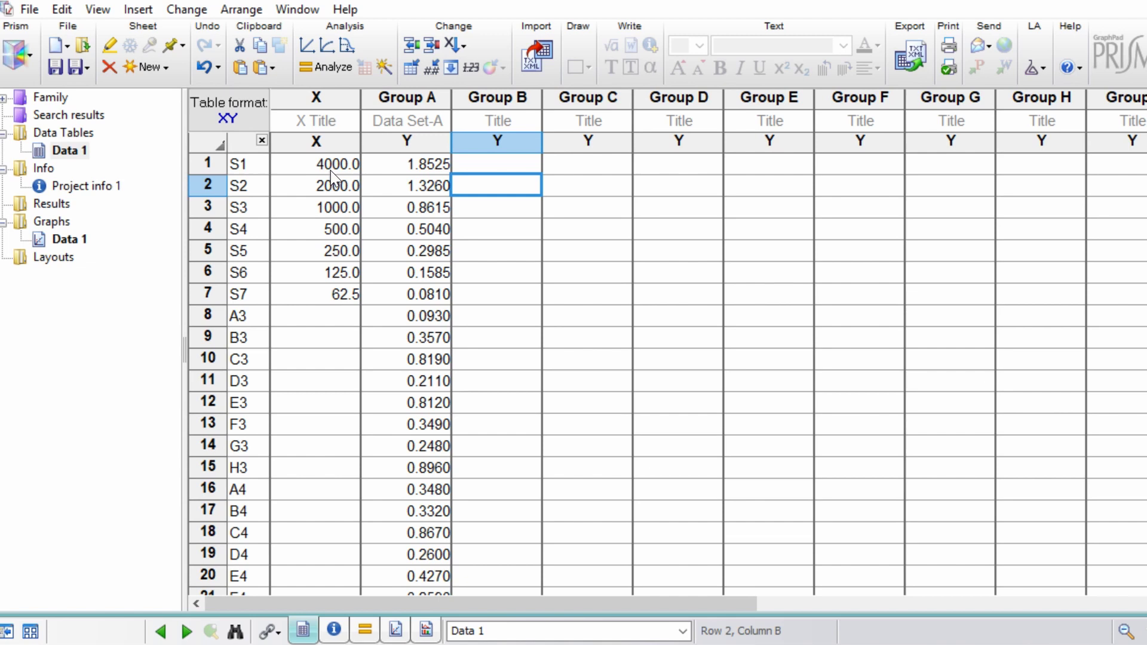
left_click(328, 125)
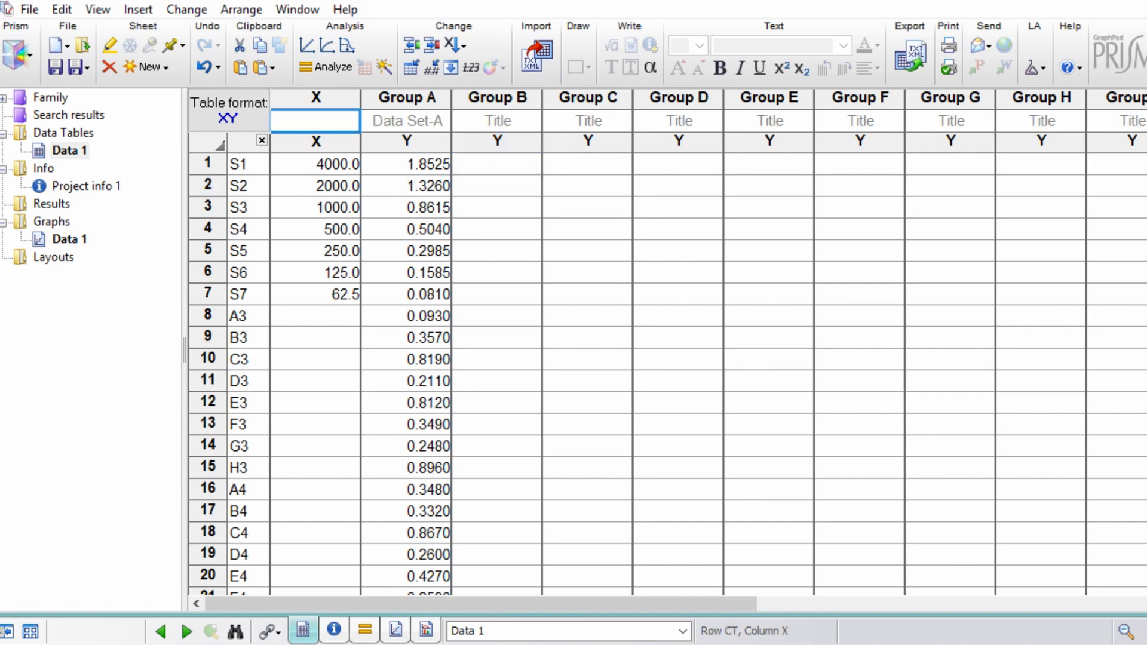
type("Concentration (pg/mL)")
left_click_drag(418, 122, 362, 122)
key("Return")
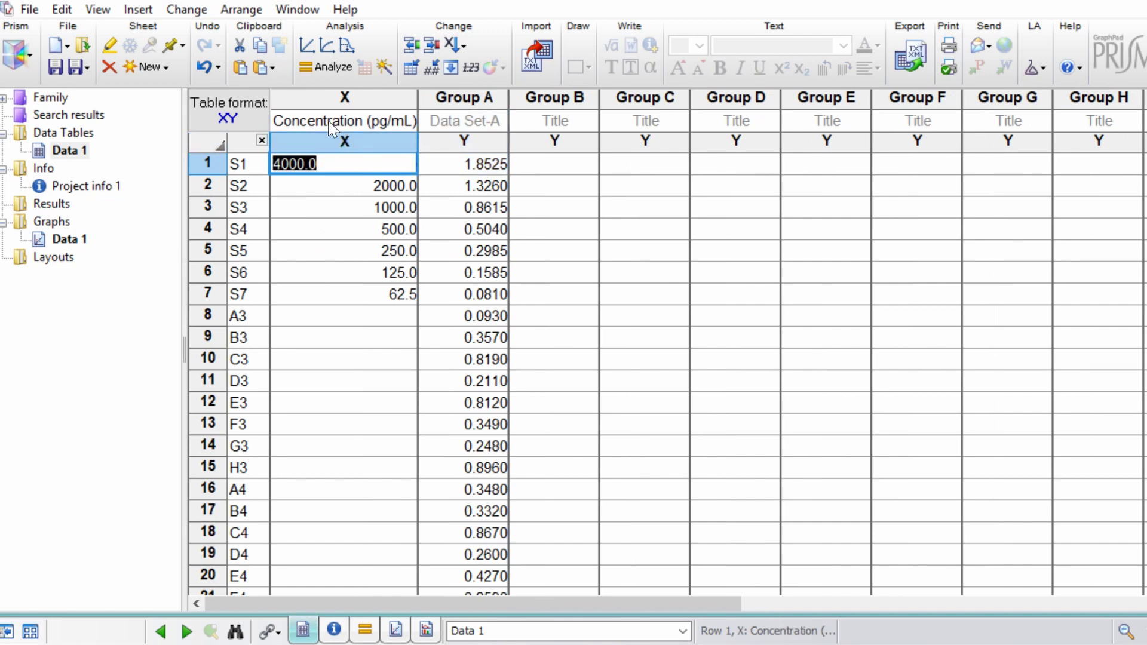
key("Down")
key("Down")
key("Down")
key("Down")
key("Right")
key("Right")
key("Right")
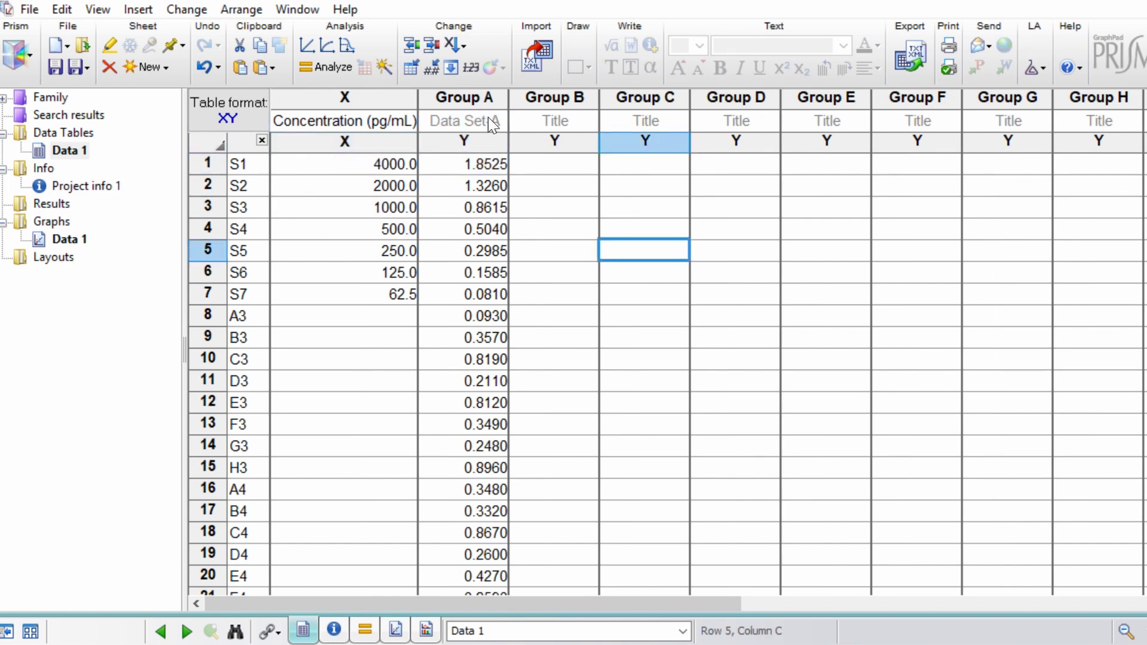
Step: Title the Group A column 'Absorbance (450 nm)'
left_click(491, 123)
type("Absorbance (450 nm)")
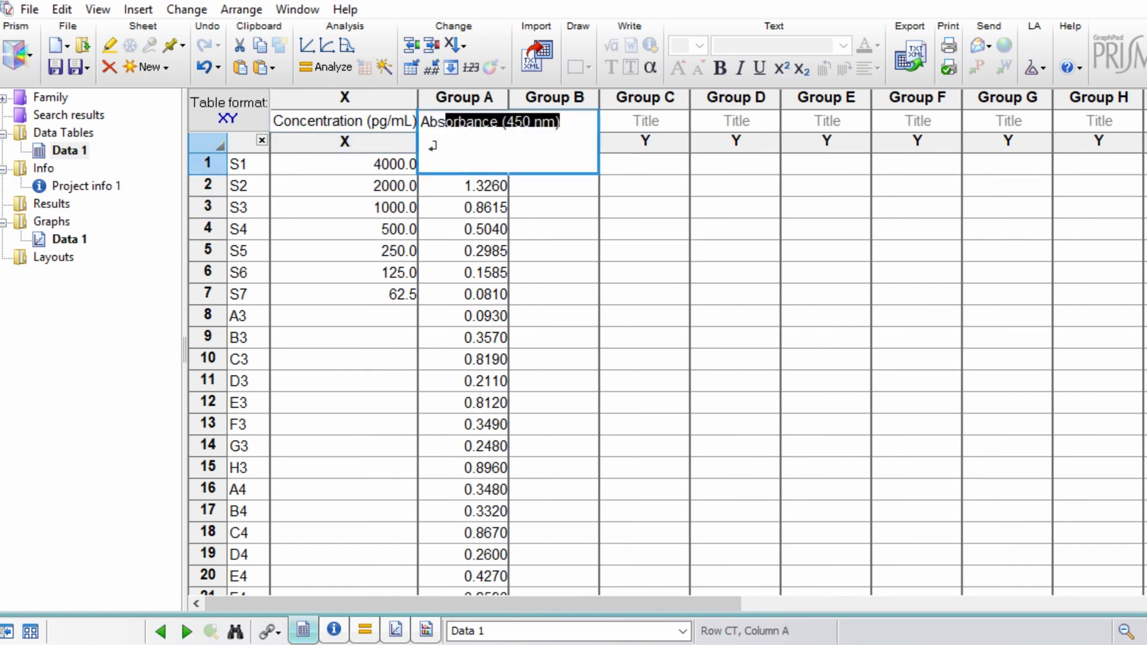
key("shift+Left")
key("shift+Left")
key("shift+Left")
key("shift+Left")
key("shift+Left")
key("shift+Left")
key("shift+Left")
key("shift+Left")
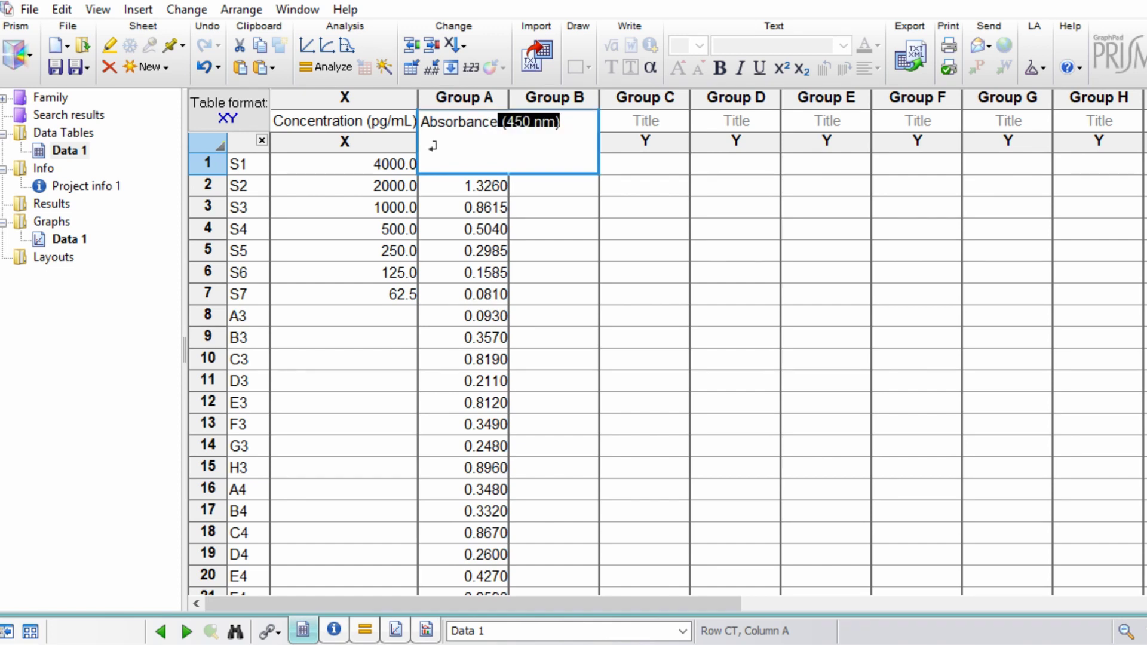
left_click(465, 258)
left_click(653, 248)
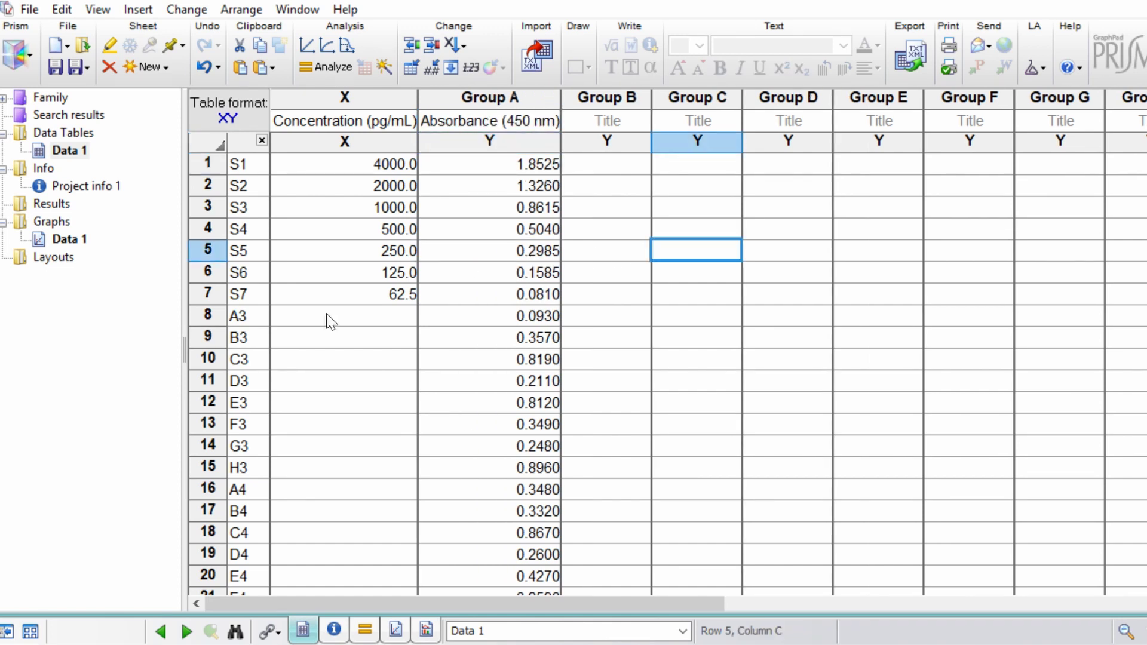
left_click_drag(327, 315, 325, 559)
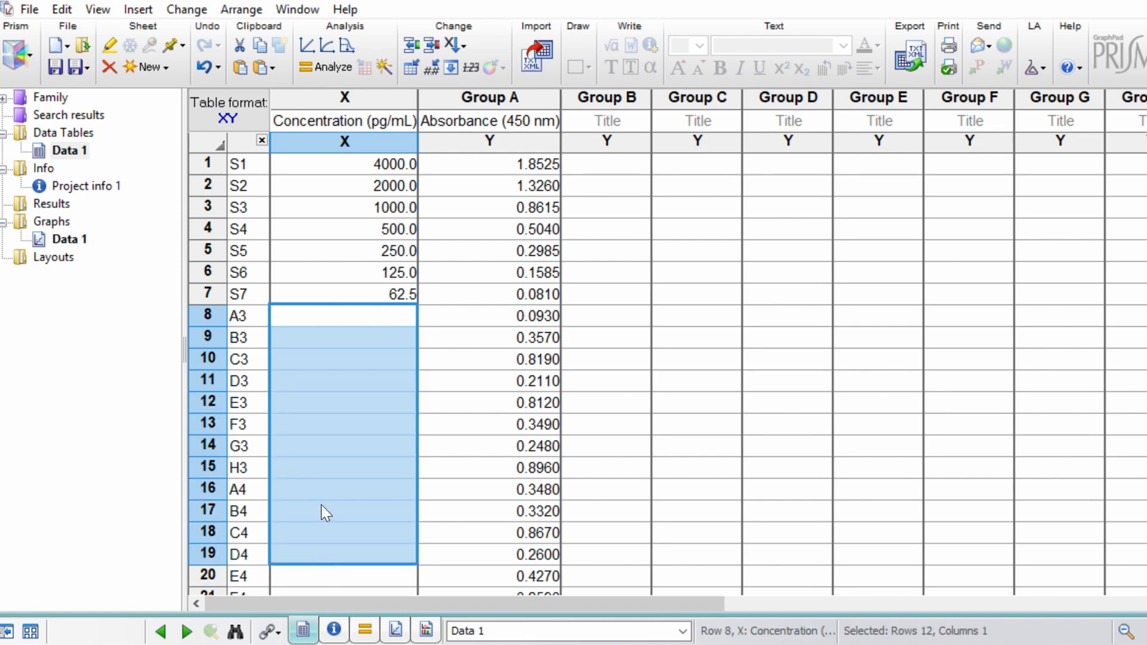
left_click_drag(392, 167, 502, 293)
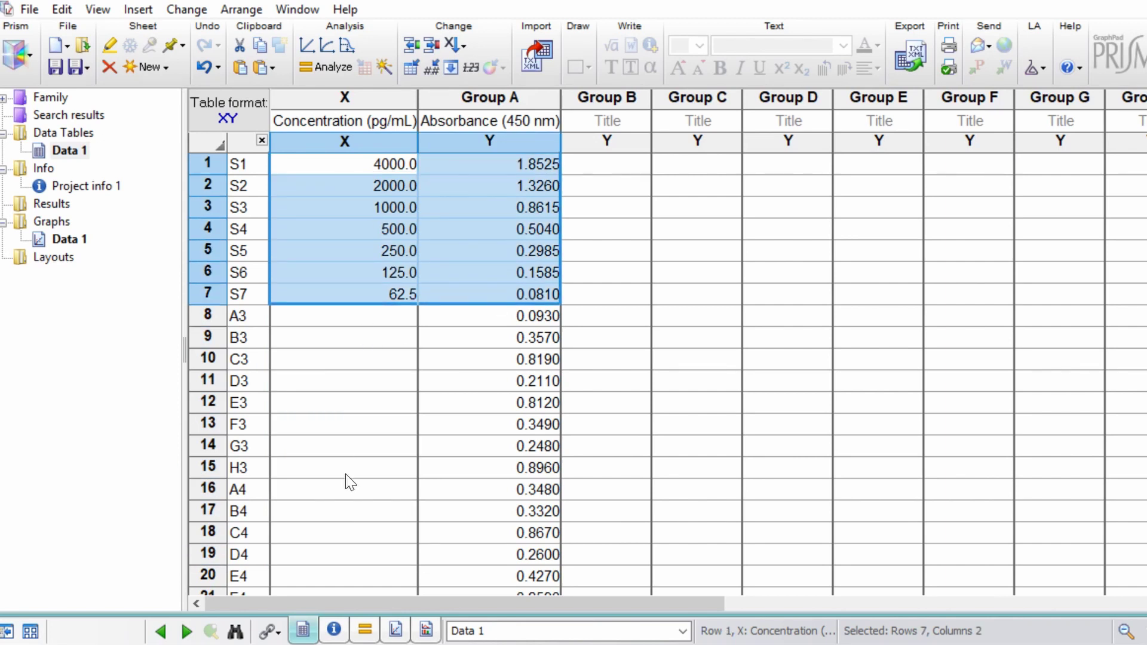
left_click_drag(373, 314, 378, 520)
left_click(359, 424)
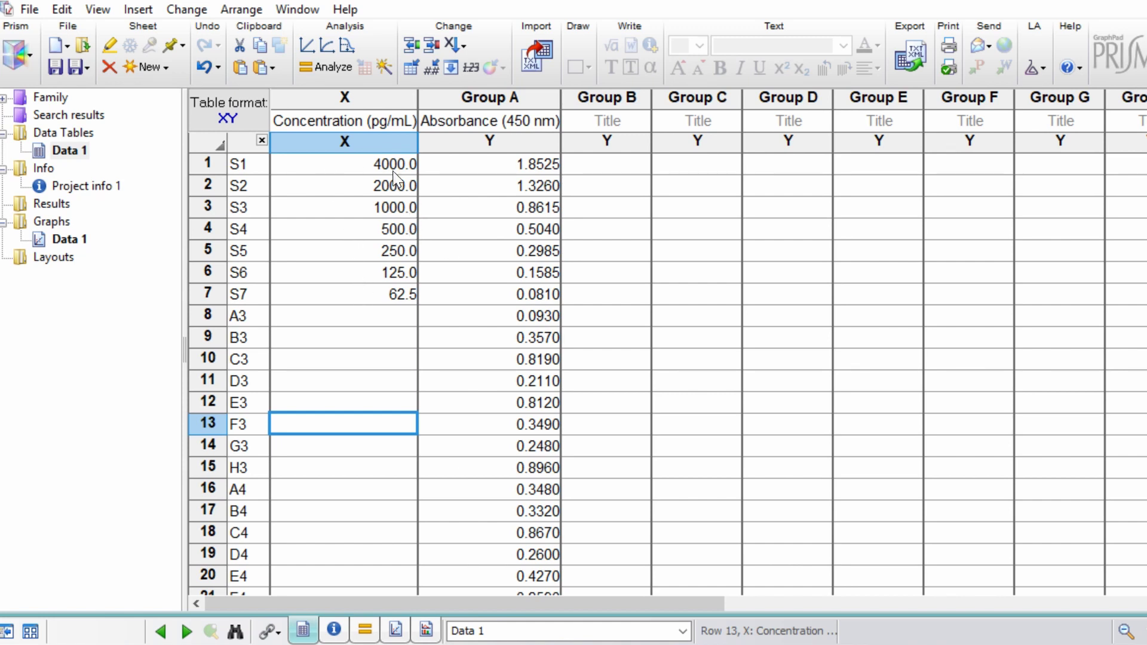
Step: Start interpolating a standard curve from Data 1 and inspect the Line model's equation
left_click(354, 53)
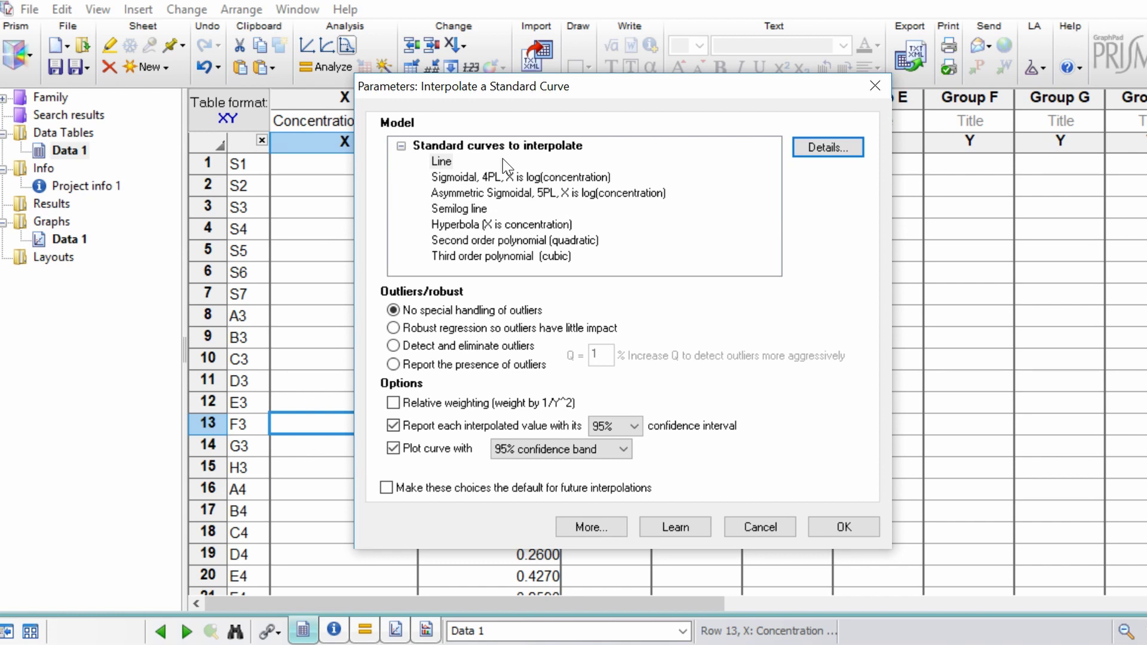
left_click(441, 163)
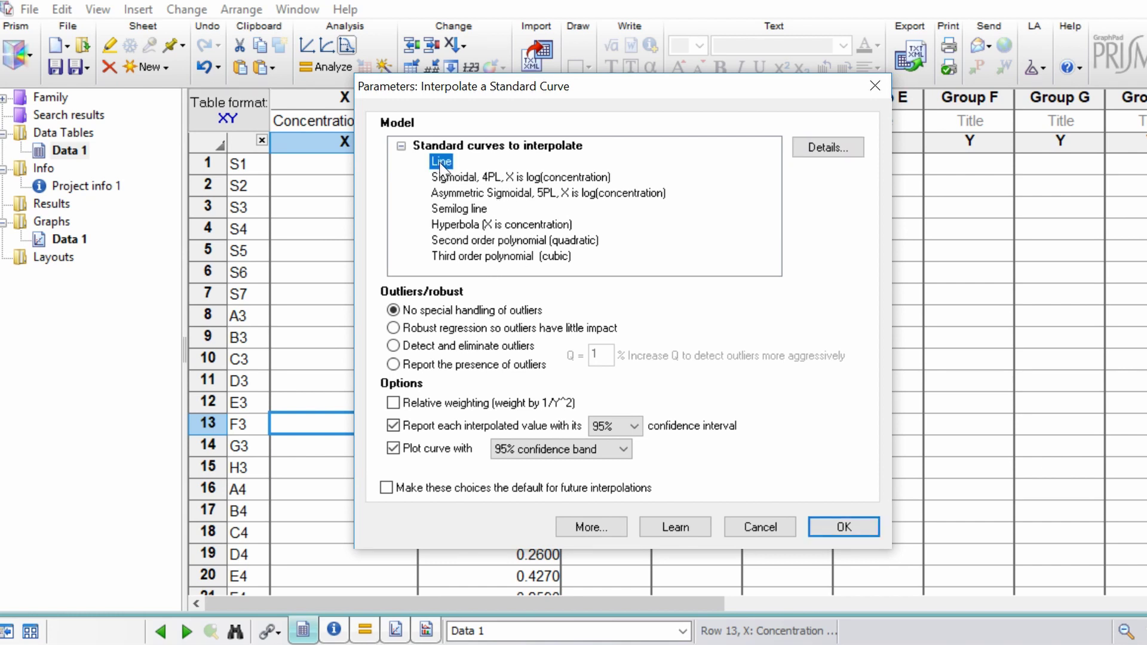
left_click(820, 150)
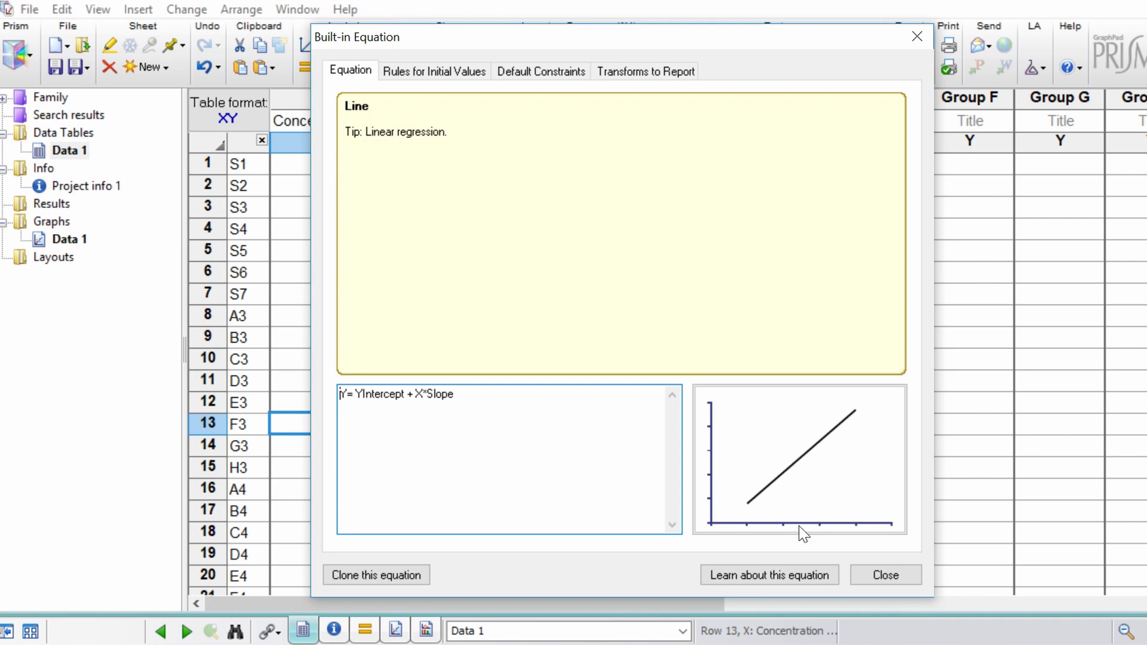
key("Escape")
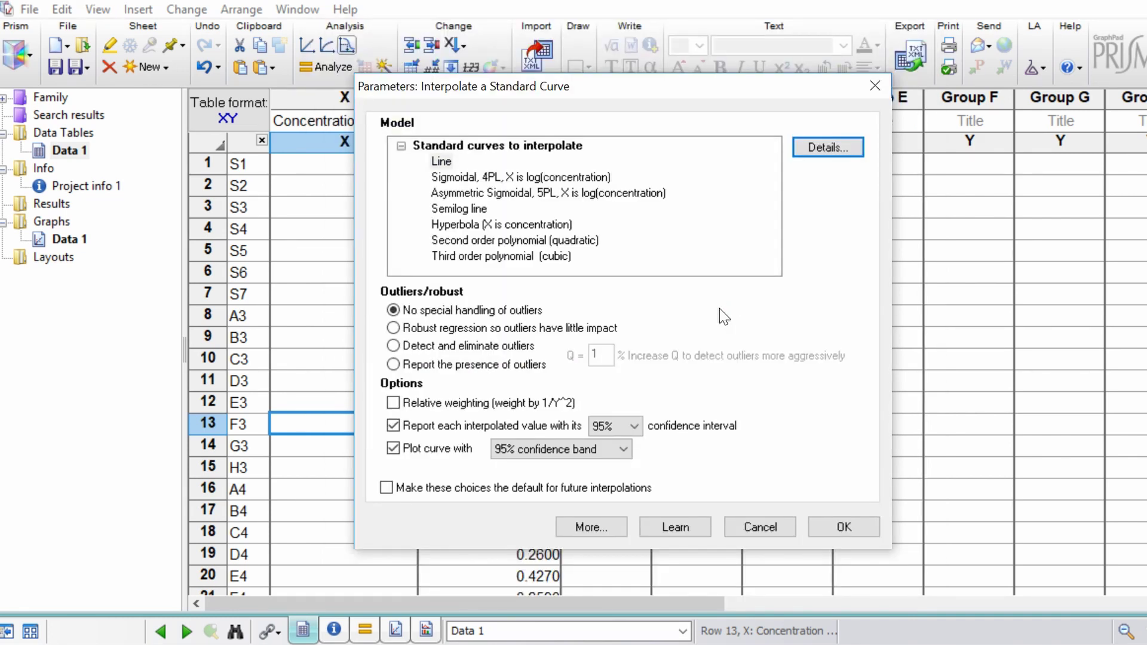
Step: Interpolate using the Hyperbola (X is concentration) model without the 95% confidence band
left_click(449, 225)
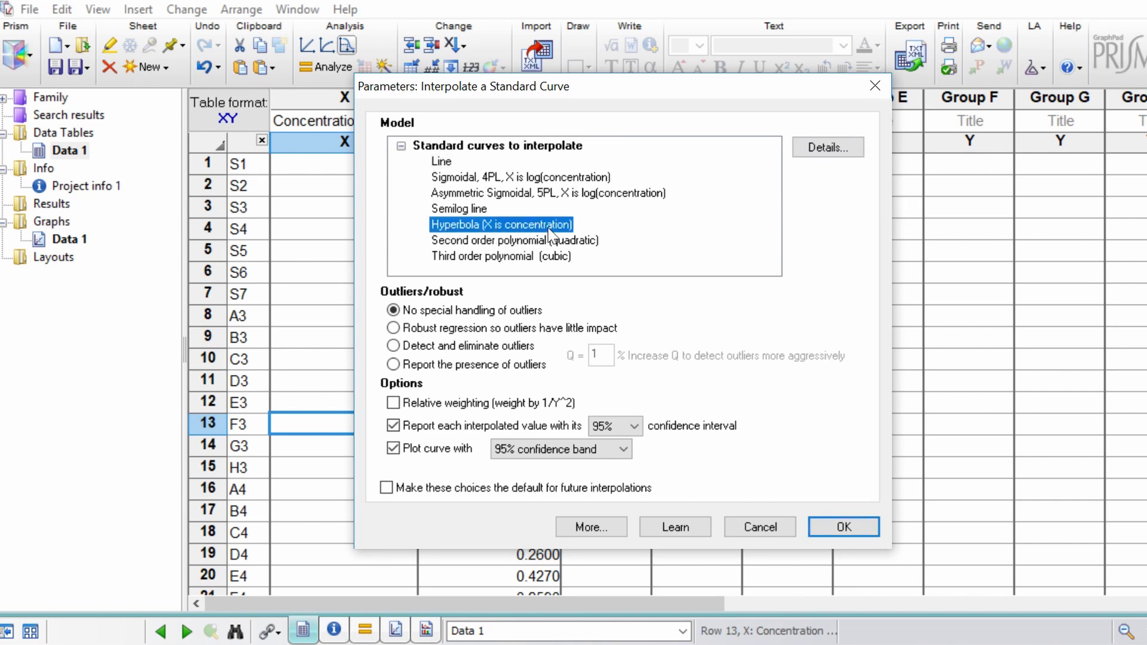
left_click(827, 147)
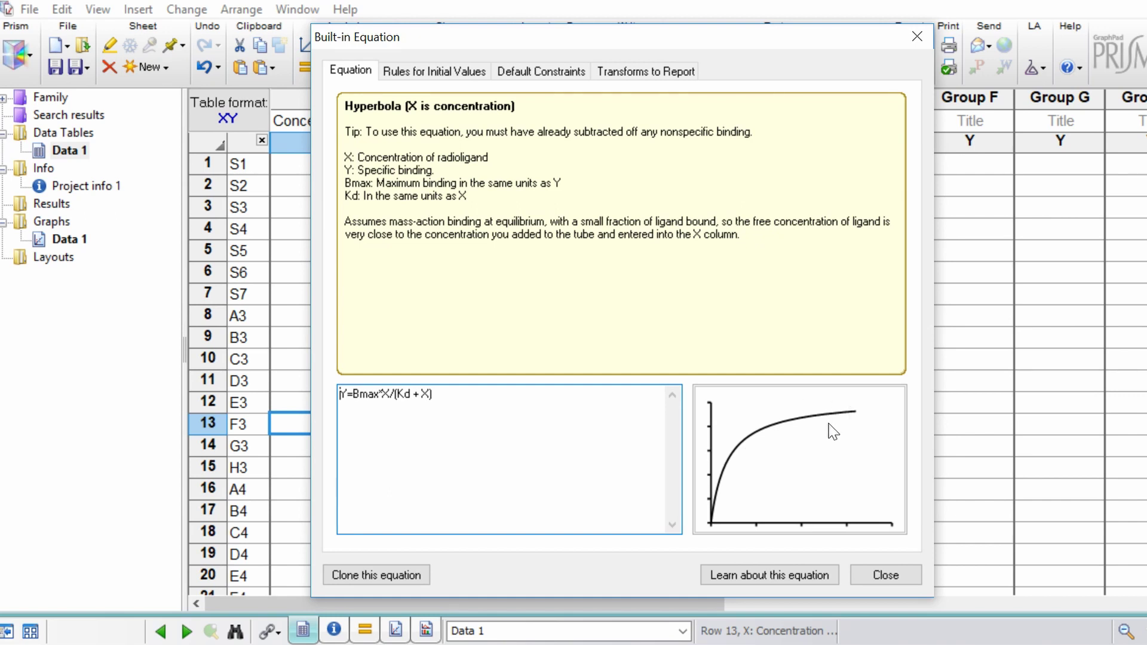
key("Escape")
left_click(521, 228)
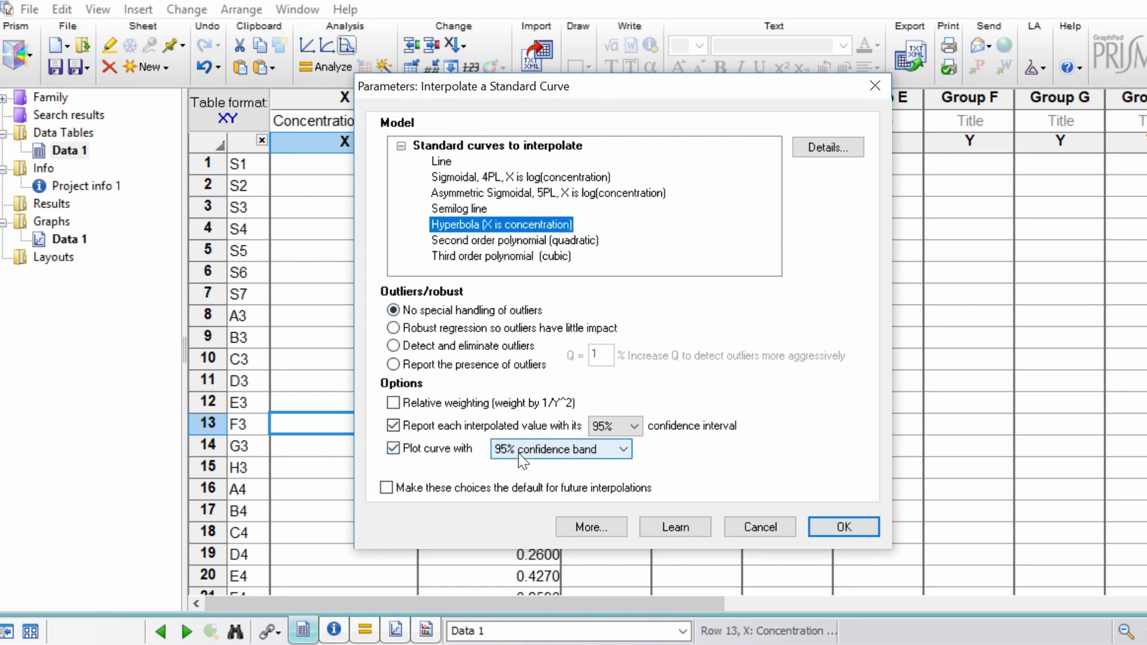
left_click(449, 453)
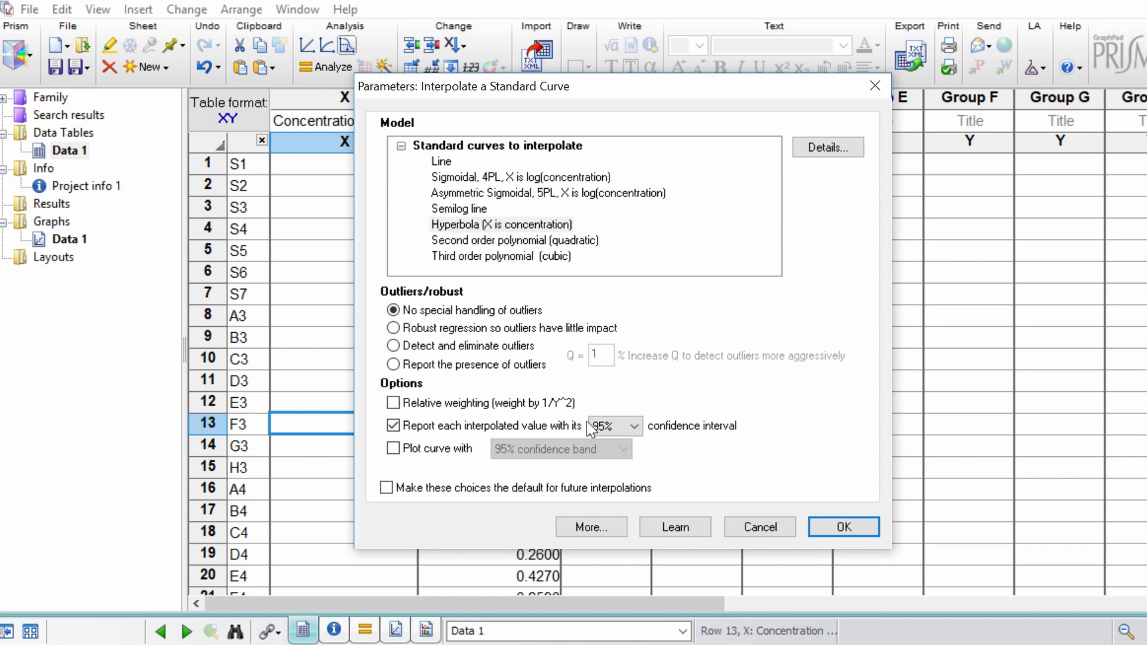
left_click(841, 526)
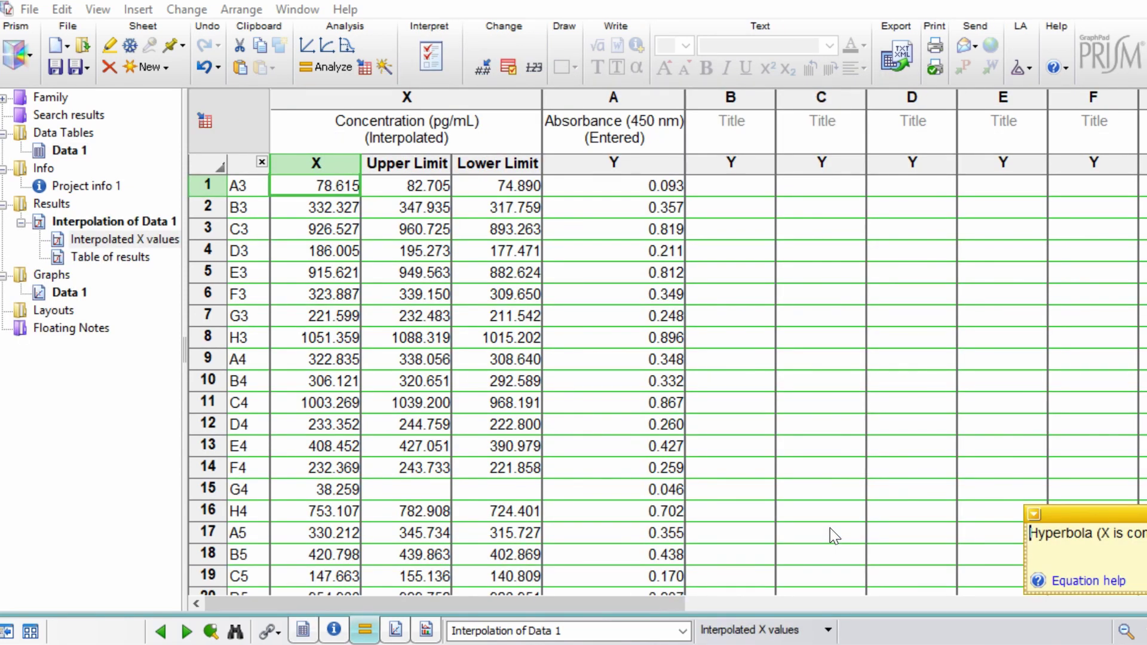
left_click_drag(261, 189, 269, 555)
left_click(324, 185)
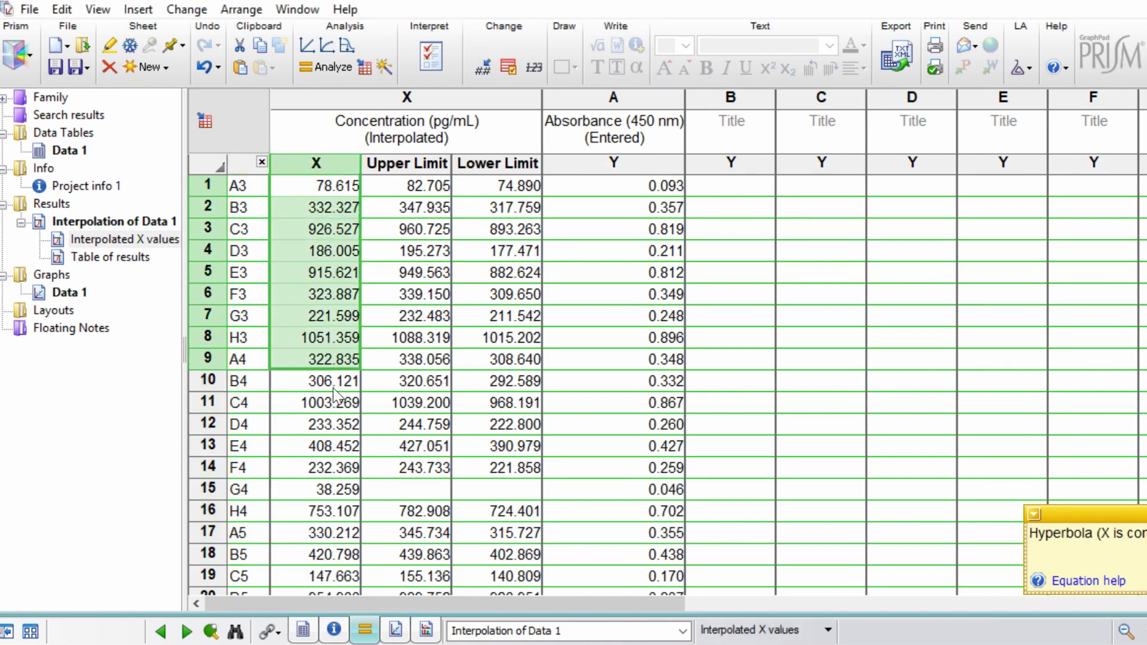
left_click_drag(334, 394, 341, 579)
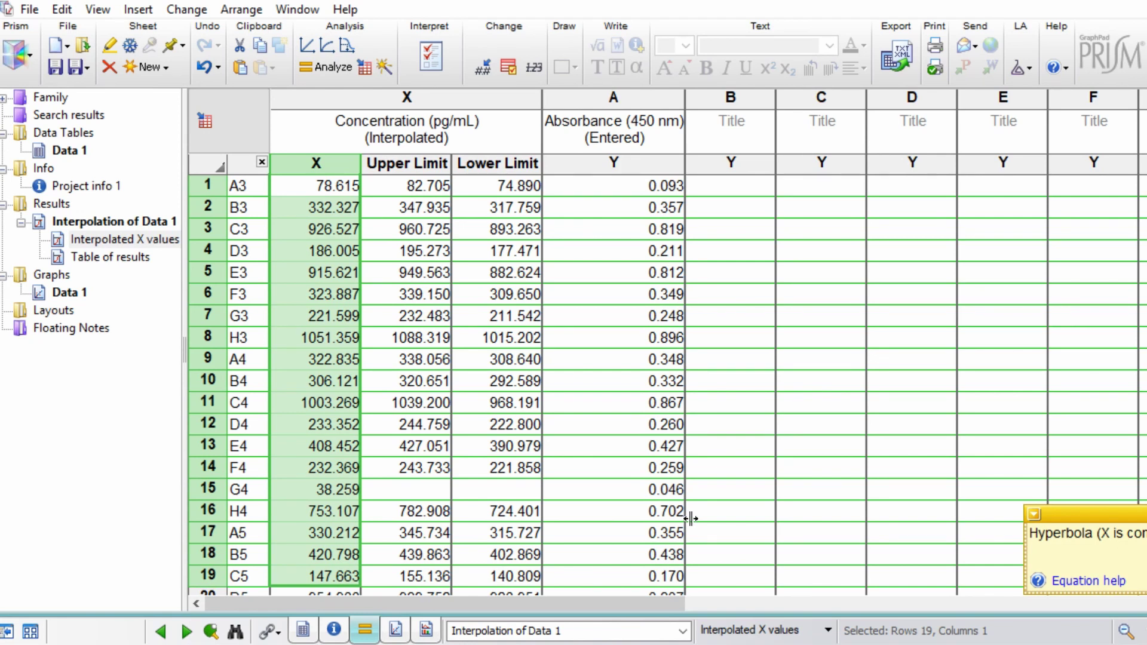
left_click_drag(418, 187, 500, 196)
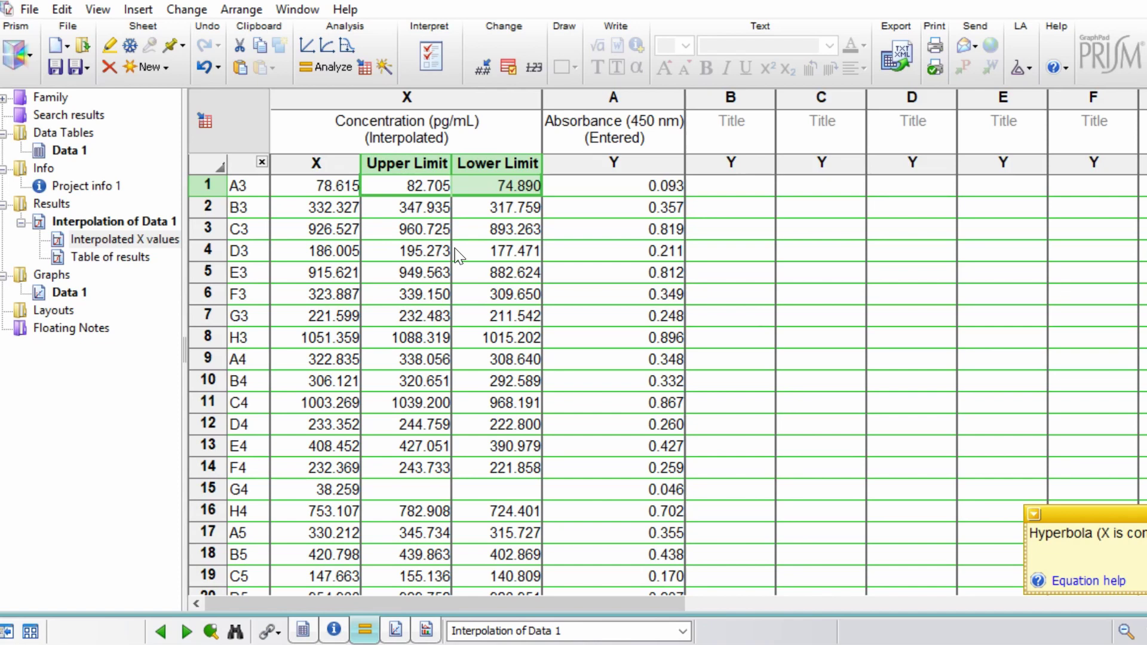
left_click_drag(633, 188, 670, 187)
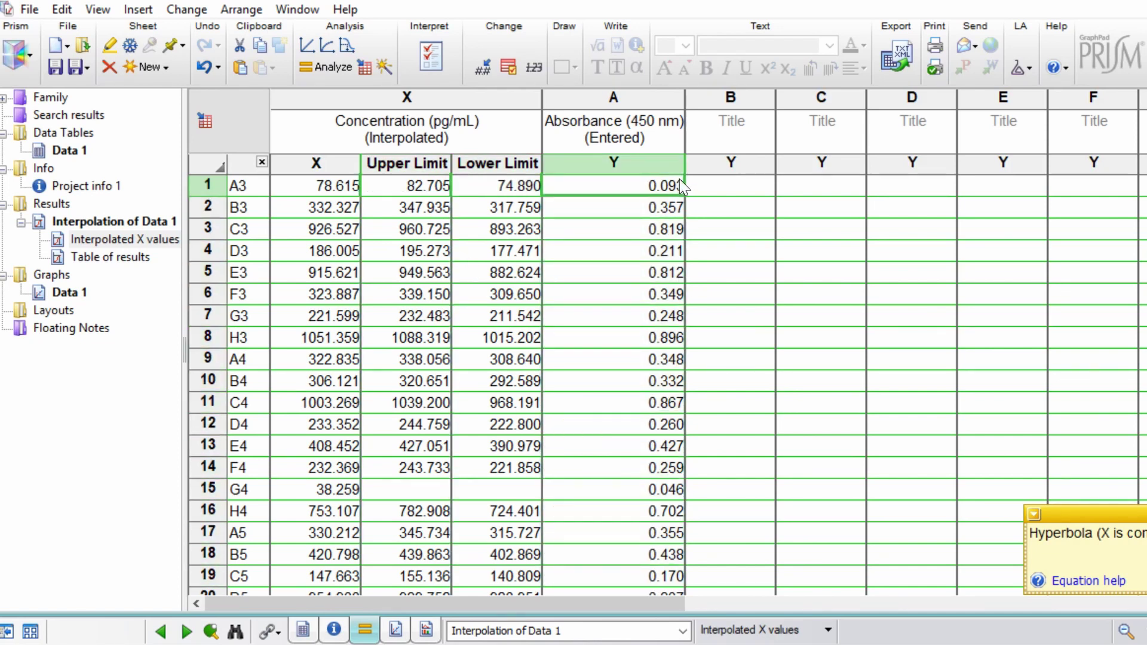
Step: Create the Data 1 XY graph with the fitted hyperbola, check fit results, then reshow interpolated X values
left_click(71, 293)
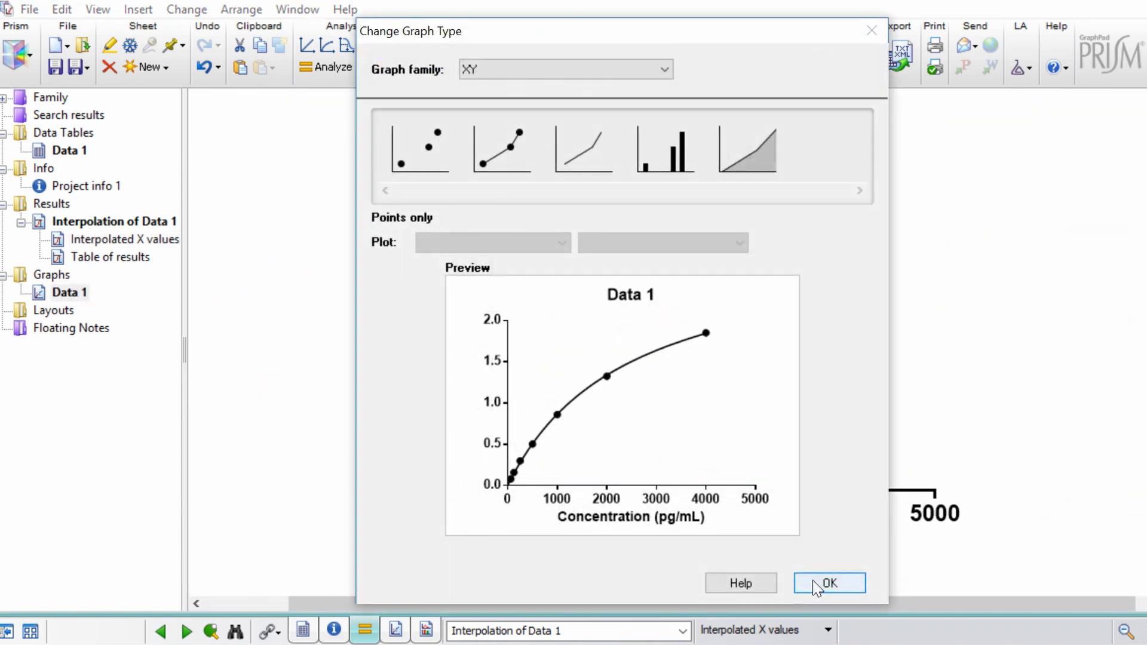
left_click(817, 588)
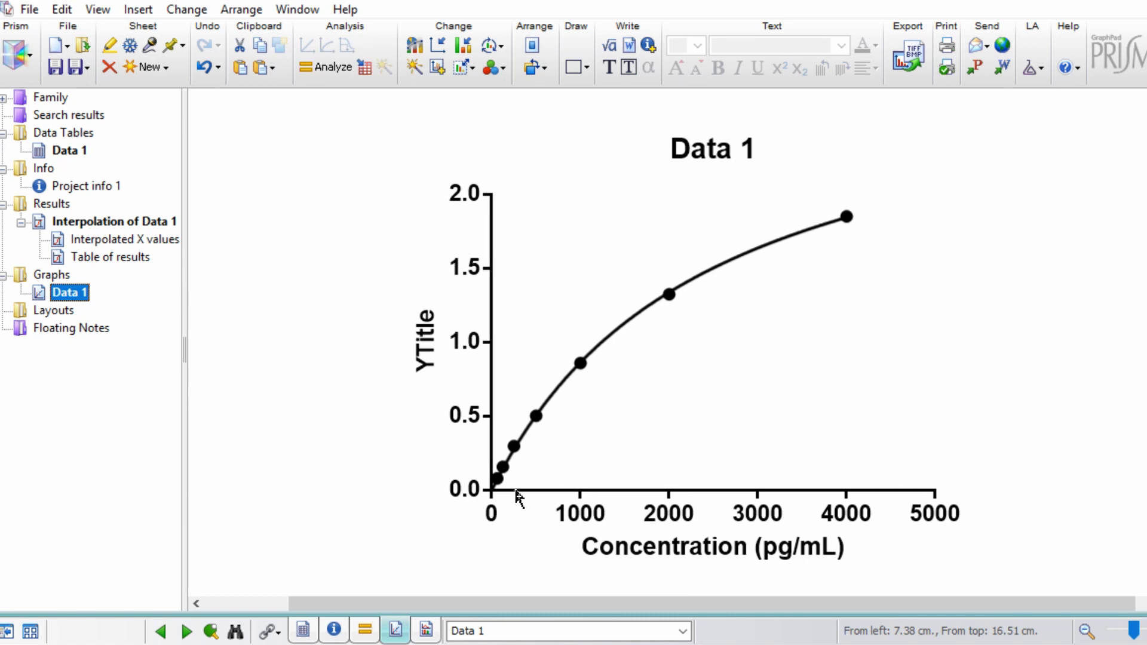
left_click(101, 257)
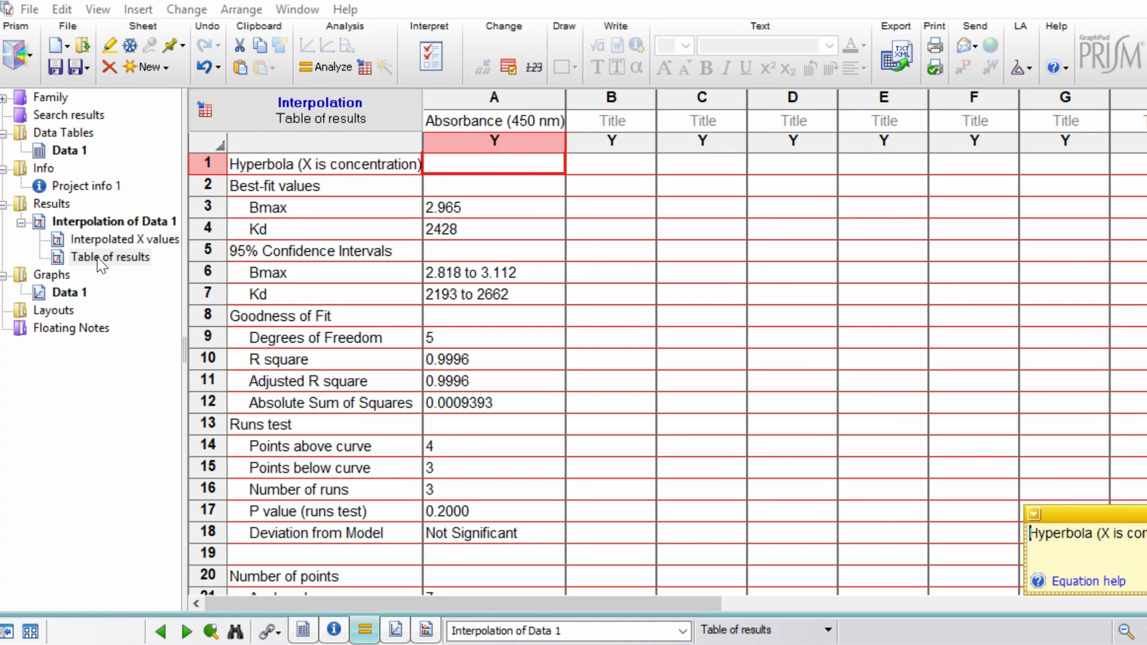
left_click(327, 368)
left_click(496, 376)
key("ctrl+Page_Up")
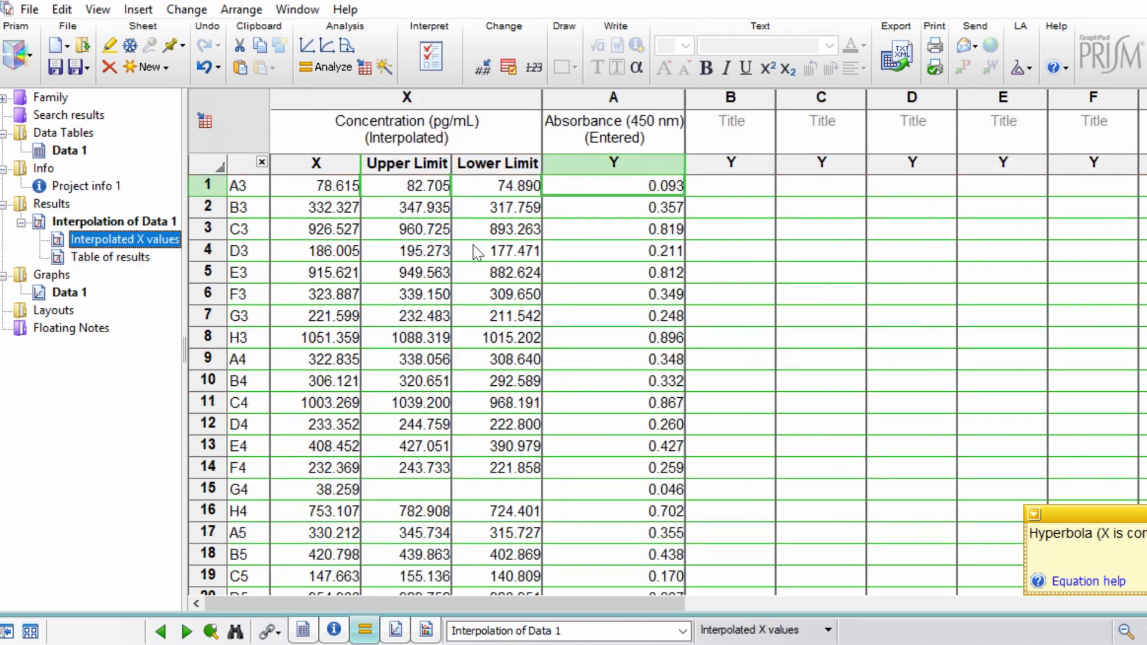